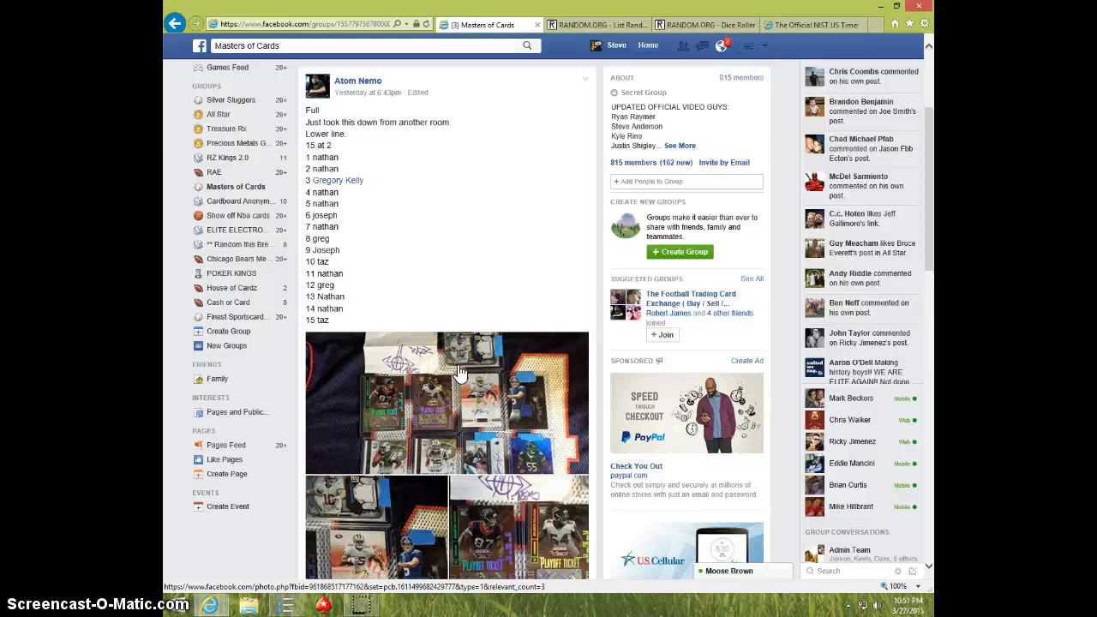
{"action": "scroll", "coordinate": [512, 325], "scroll_direction": "down", "scroll_amount": 2}
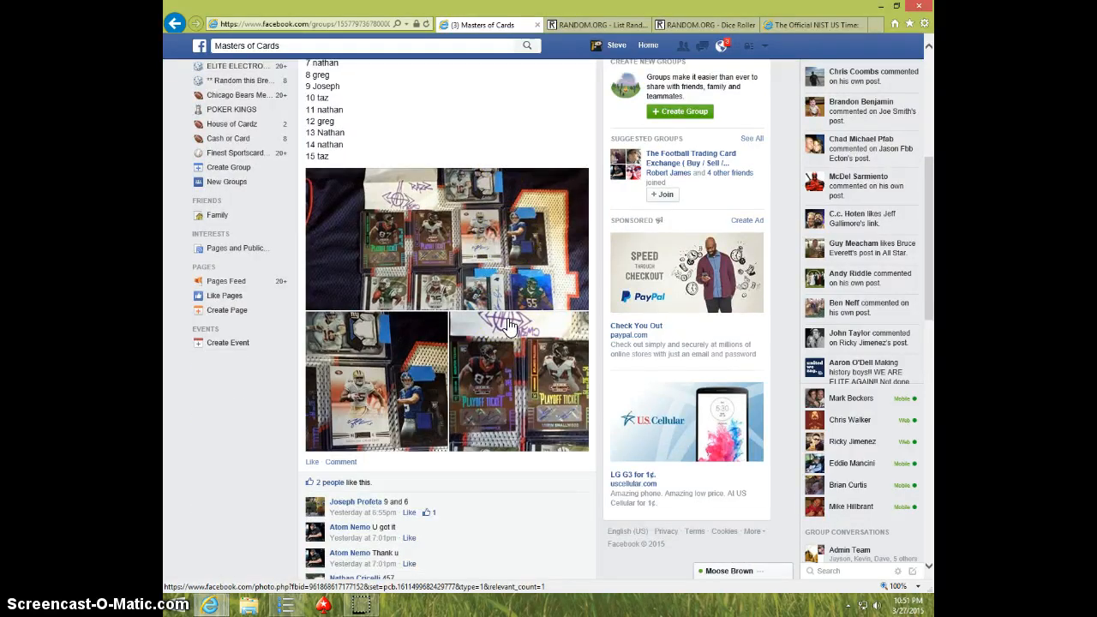
{"action": "scroll", "coordinate": [511, 324], "scroll_direction": "up", "scroll_amount": 1}
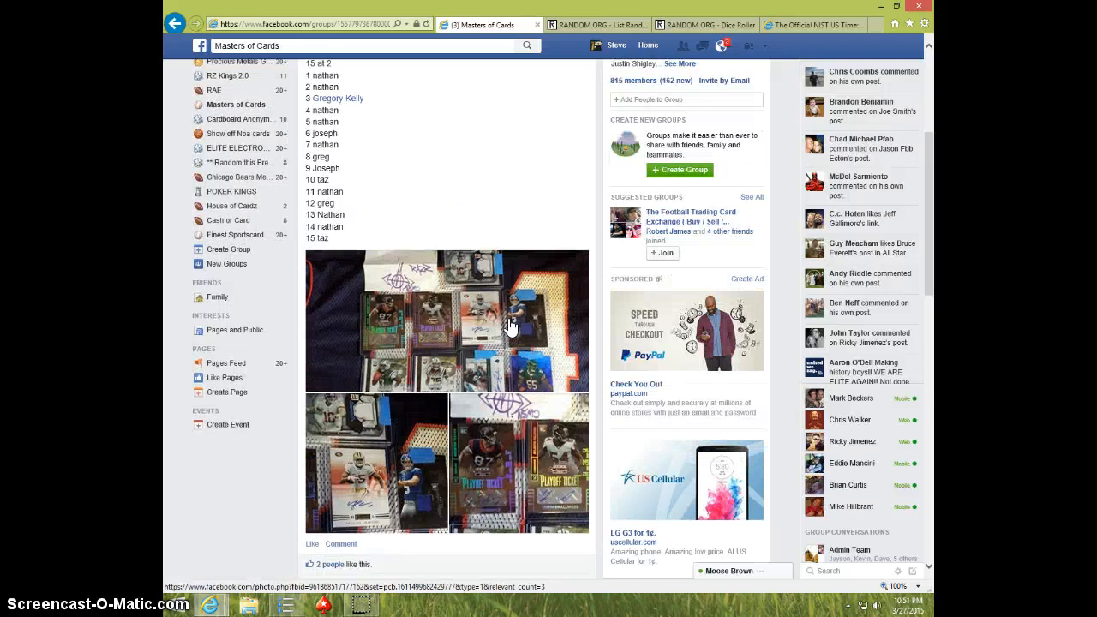
{"action": "scroll", "coordinate": [445, 266], "scroll_direction": "up", "scroll_amount": 1}
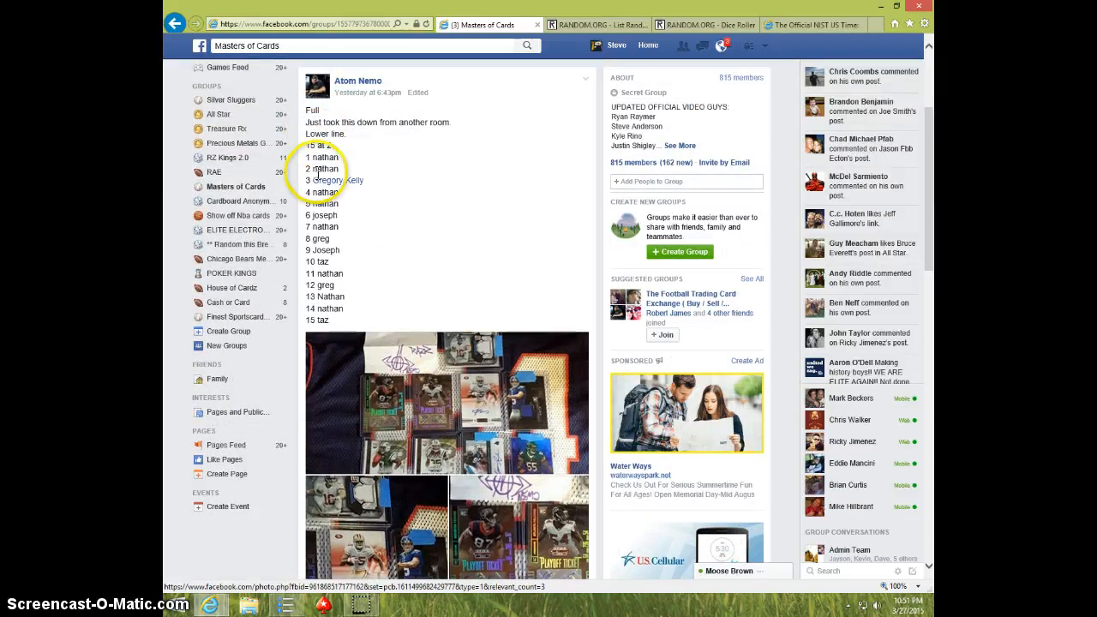
Step: Copy the 15-spot numbered name list from the Facebook group post
{"action": "left_click_drag", "start_coordinate": [306, 156], "coordinate": [363, 298]}
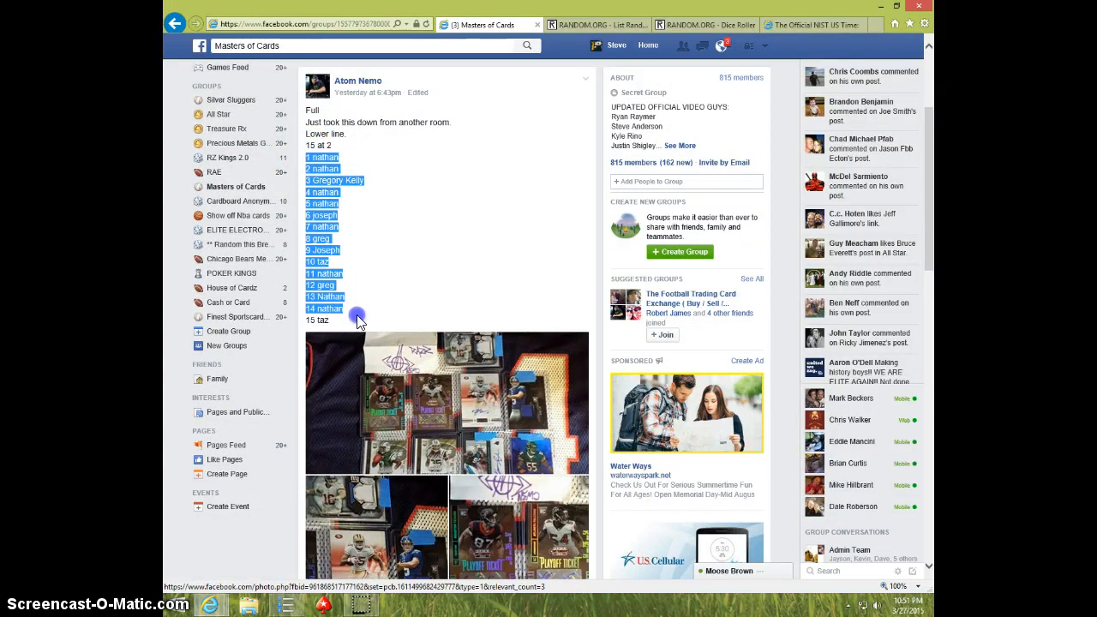
{"action": "right_click", "coordinate": [336, 293]}
{"action": "left_click", "coordinate": [360, 328]}
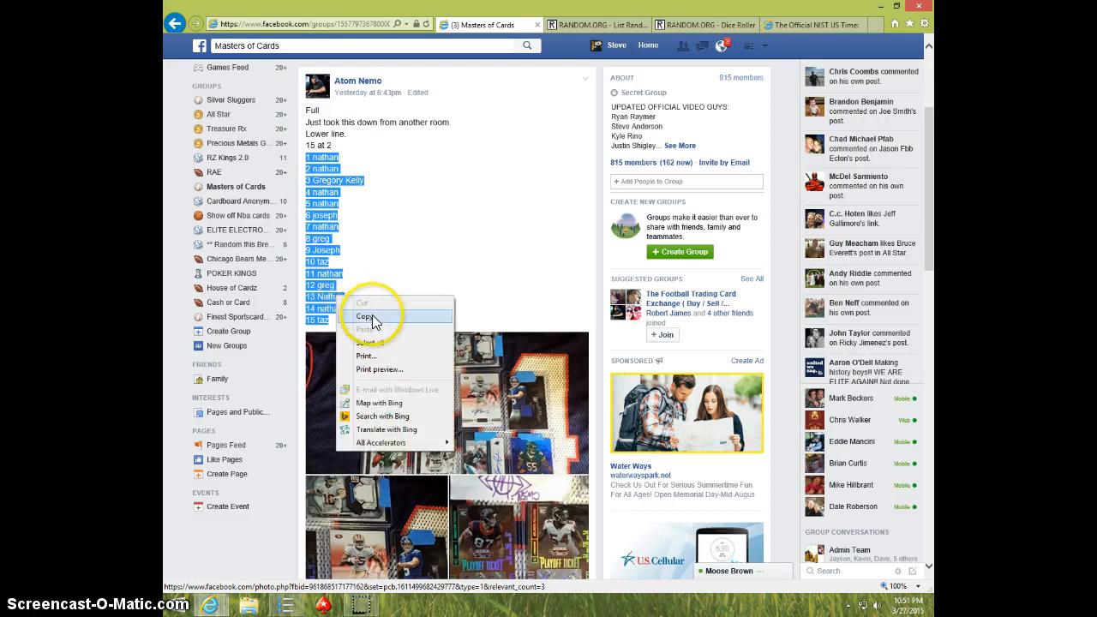
{"action": "scroll", "coordinate": [375, 324], "scroll_direction": "down", "scroll_amount": 4}
{"action": "scroll", "coordinate": [375, 324], "scroll_direction": "down", "scroll_amount": 10}
{"action": "scroll", "coordinate": [375, 324], "scroll_direction": "down", "scroll_amount": 3}
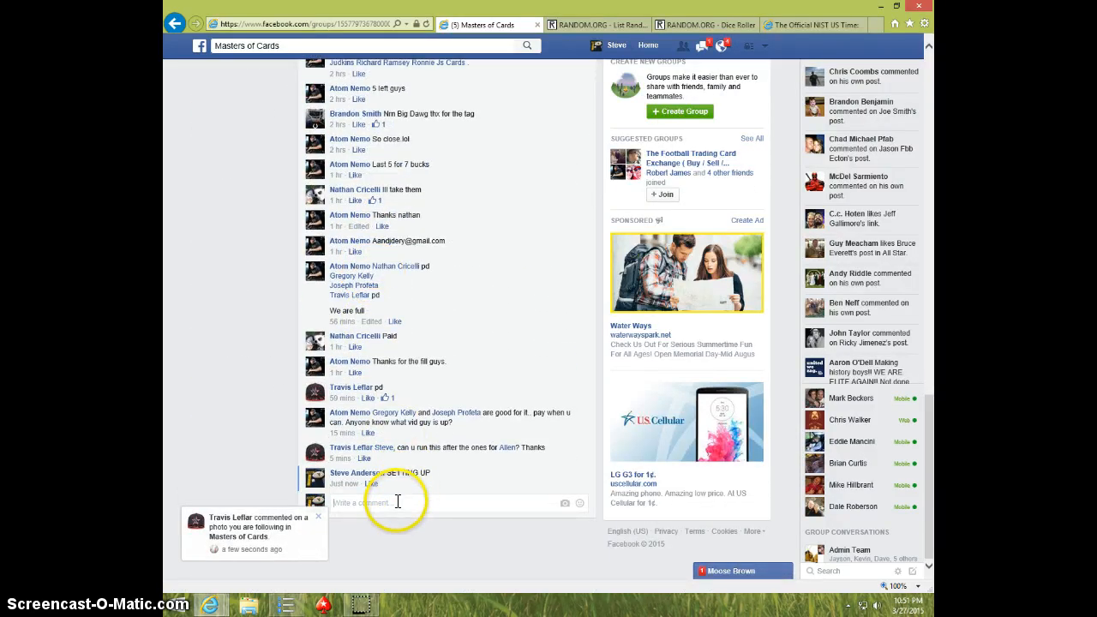
{"action": "type", "text": "LIVE"}
Step: Post the 'LIVE' comment and check the official US time on time.gov
{"action": "key", "text": "Return"}
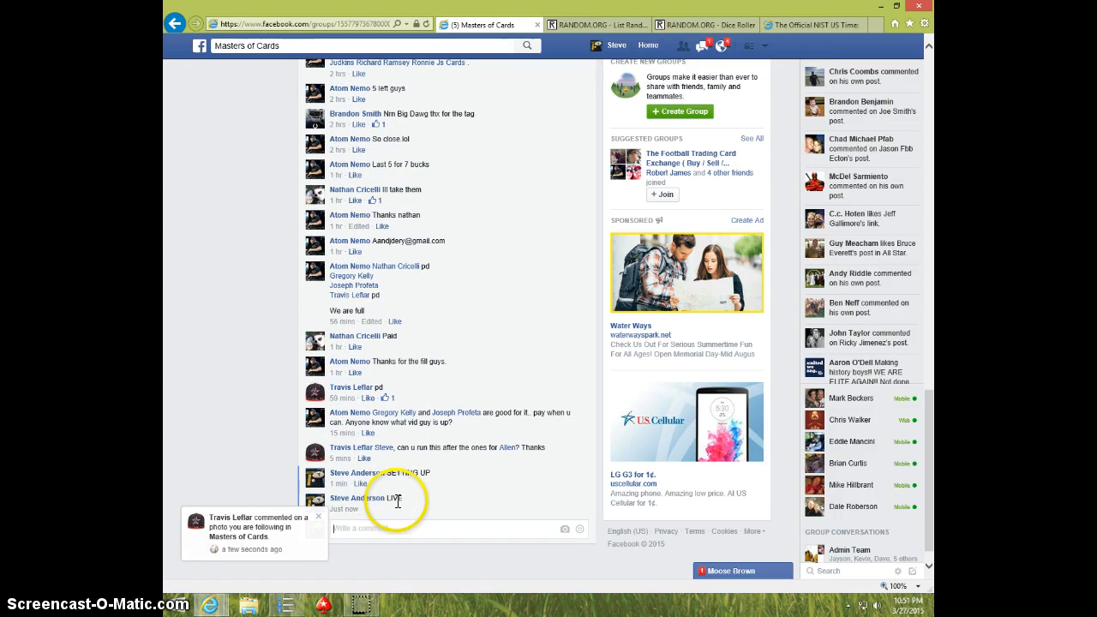
{"action": "left_click", "coordinate": [815, 24]}
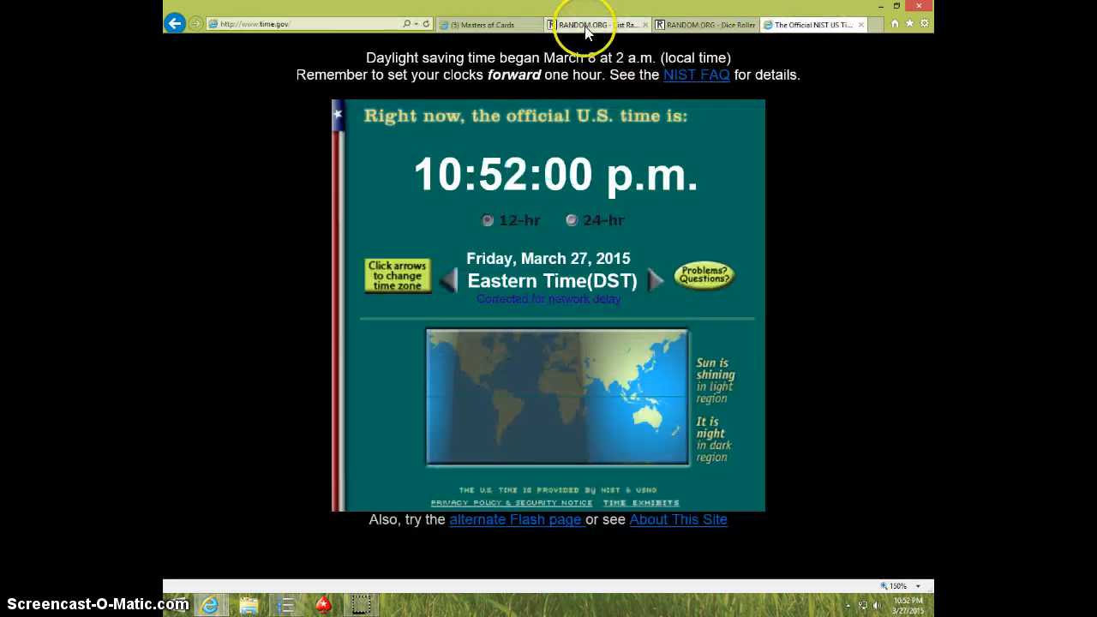
Step: Paste the copied spot list into the RANDOM.ORG List Randomizer field
{"action": "left_click", "coordinate": [588, 24]}
{"action": "right_click", "coordinate": [448, 282]}
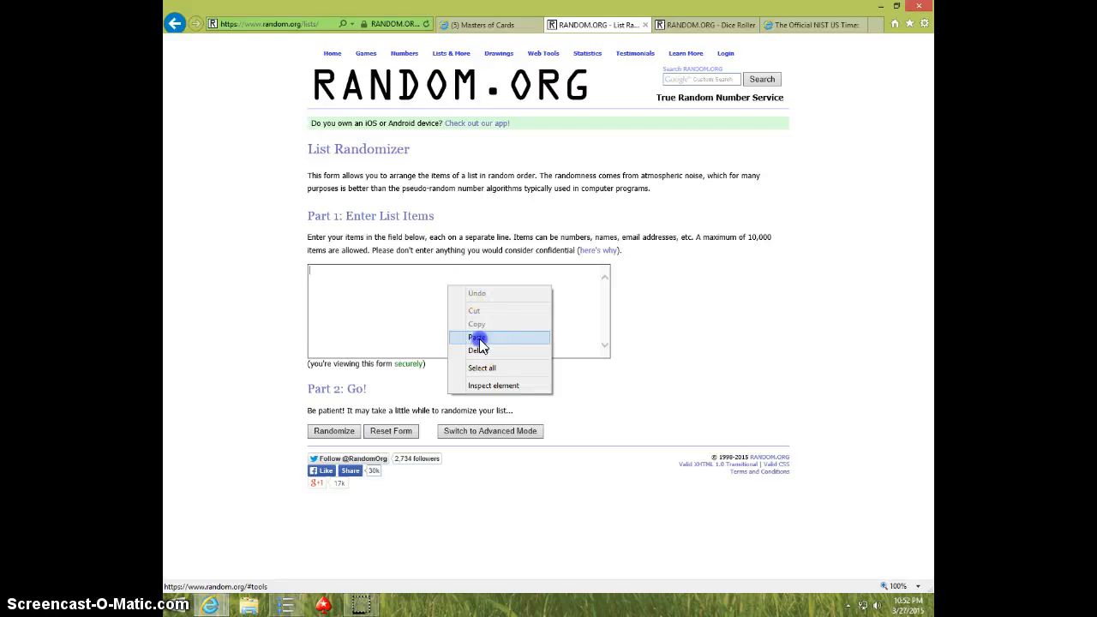
{"action": "left_click", "coordinate": [478, 337]}
{"action": "scroll", "coordinate": [479, 295], "scroll_direction": "up", "scroll_amount": 3}
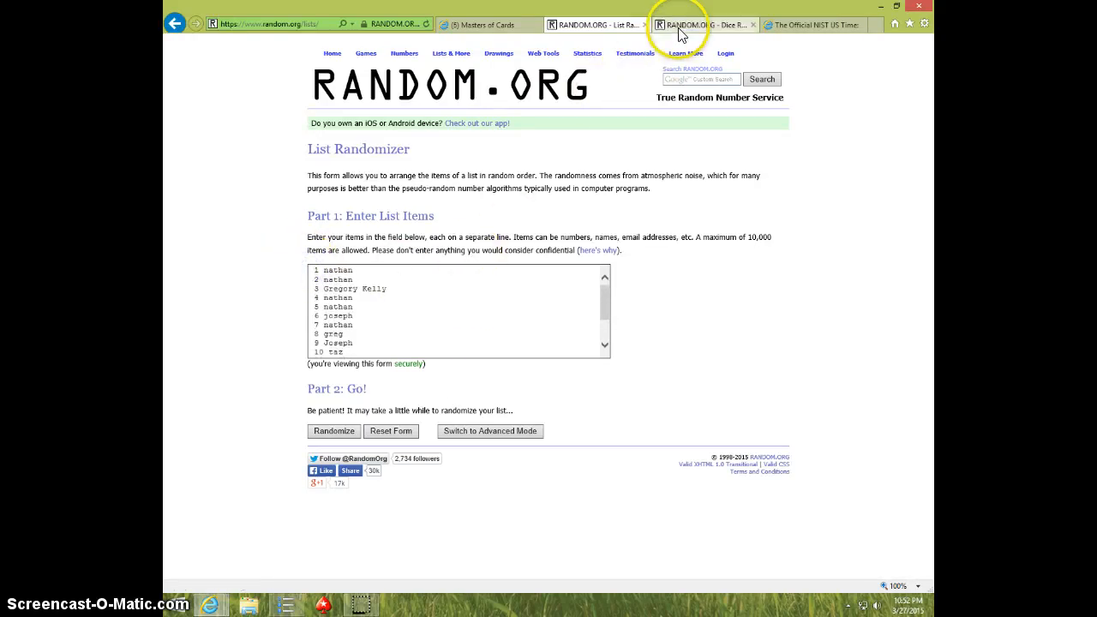
Step: Roll two dice on the Dice Roller (4 and 3) and check the official US time
{"action": "left_click", "coordinate": [705, 24]}
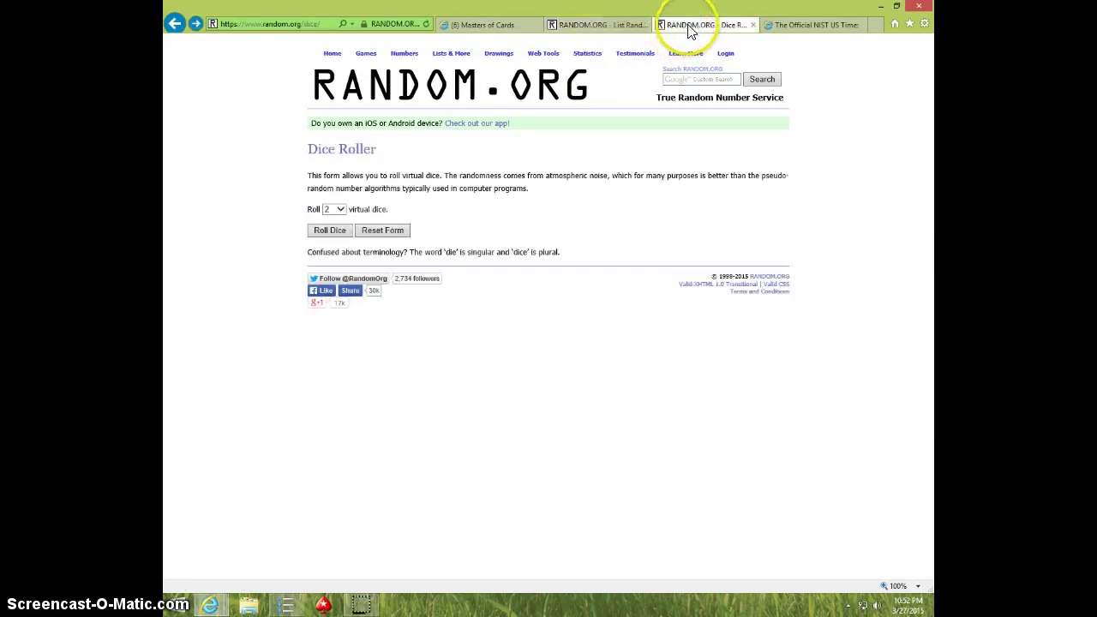
{"action": "left_click", "coordinate": [330, 230]}
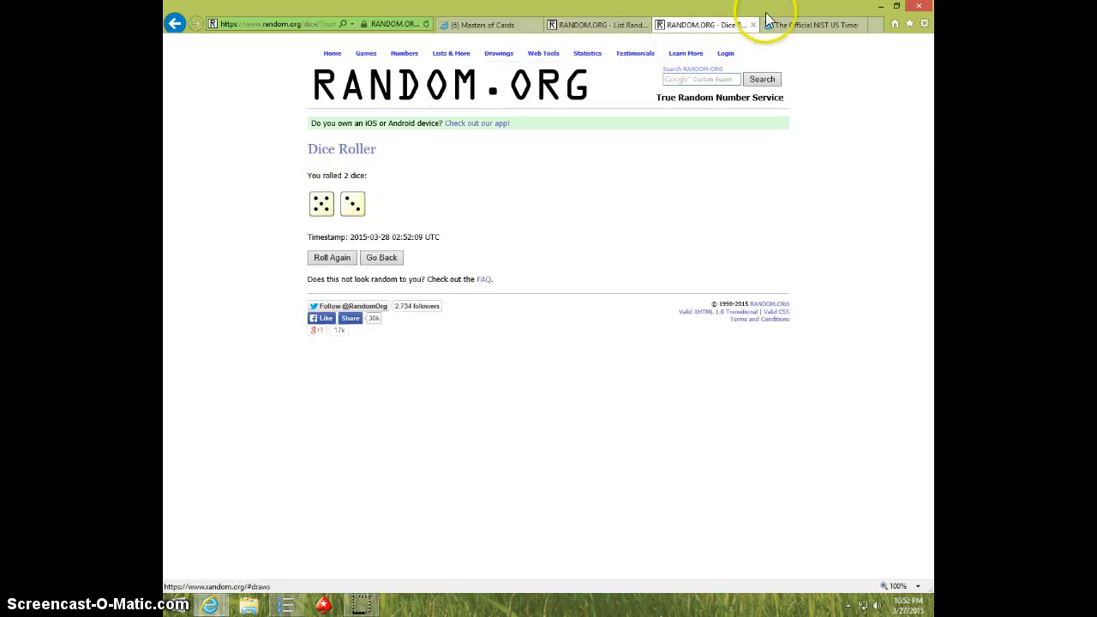
{"action": "left_click", "coordinate": [810, 24]}
Step: Randomize the 15-spot list repeatedly in the List Randomizer toward eight shuffles
{"action": "left_click", "coordinate": [595, 24]}
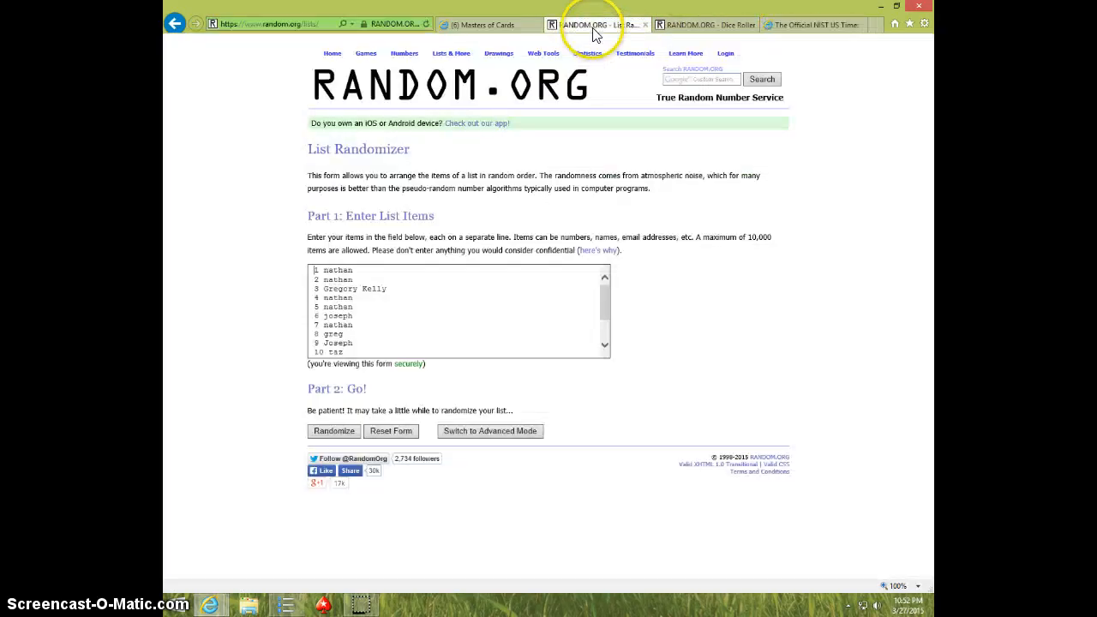
{"action": "left_click", "coordinate": [331, 431]}
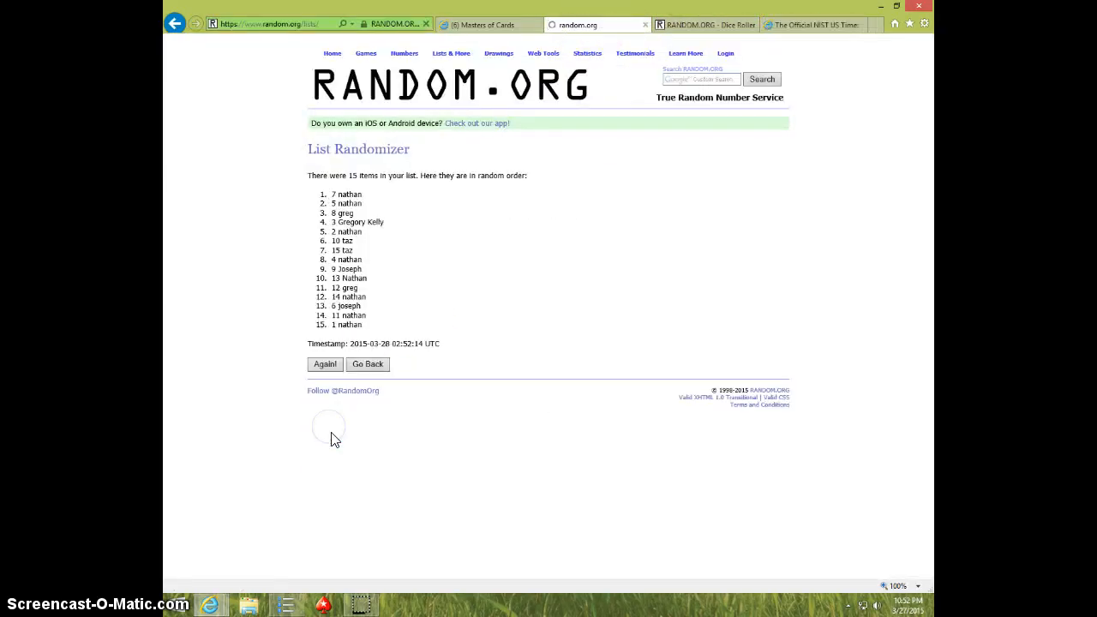
{"action": "left_click", "coordinate": [324, 365]}
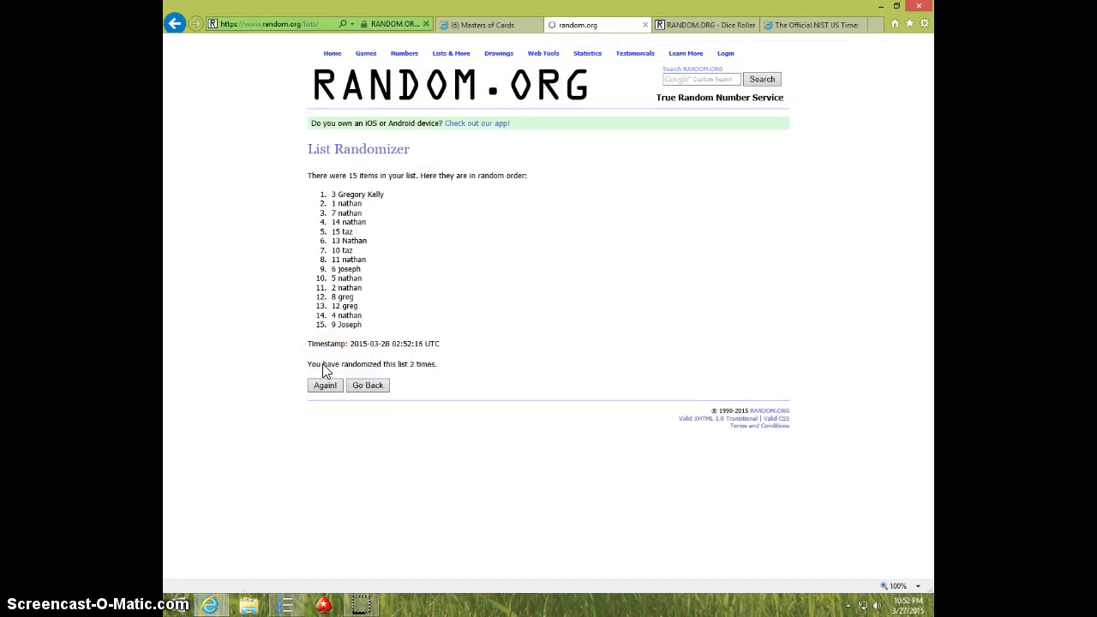
{"action": "left_click", "coordinate": [324, 385]}
{"action": "left_click", "coordinate": [324, 385]}
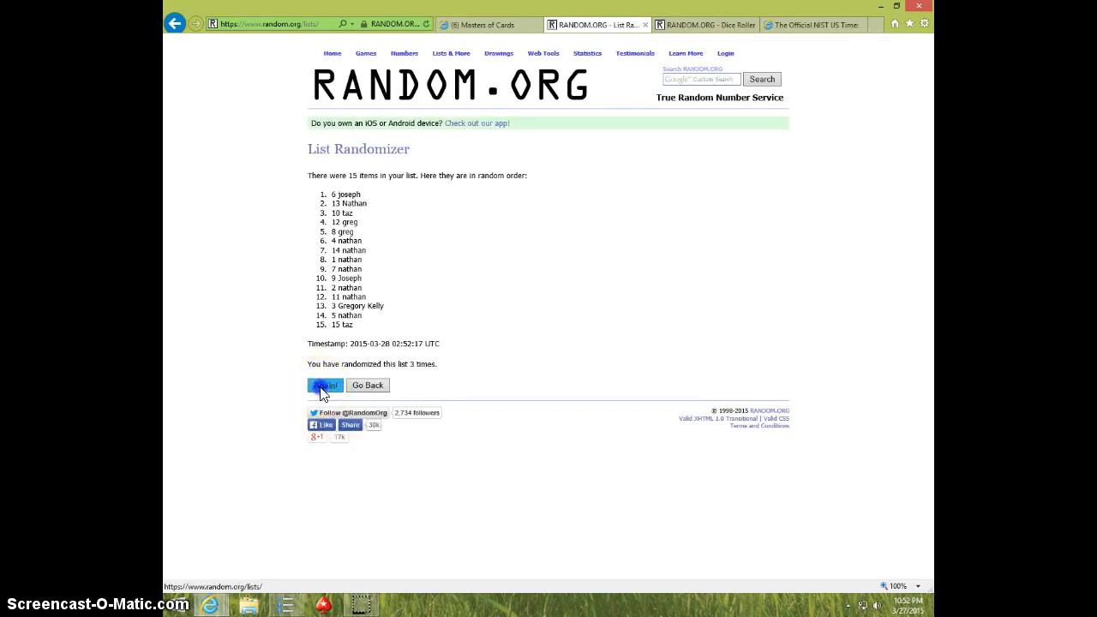
{"action": "left_click", "coordinate": [324, 384]}
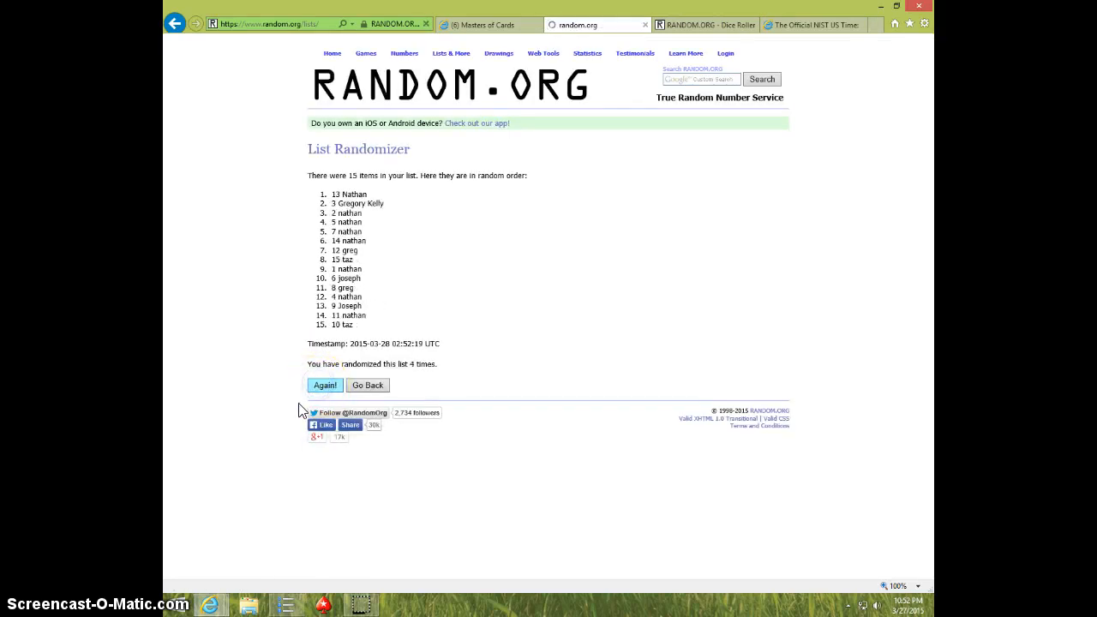
{"action": "left_click", "coordinate": [322, 387]}
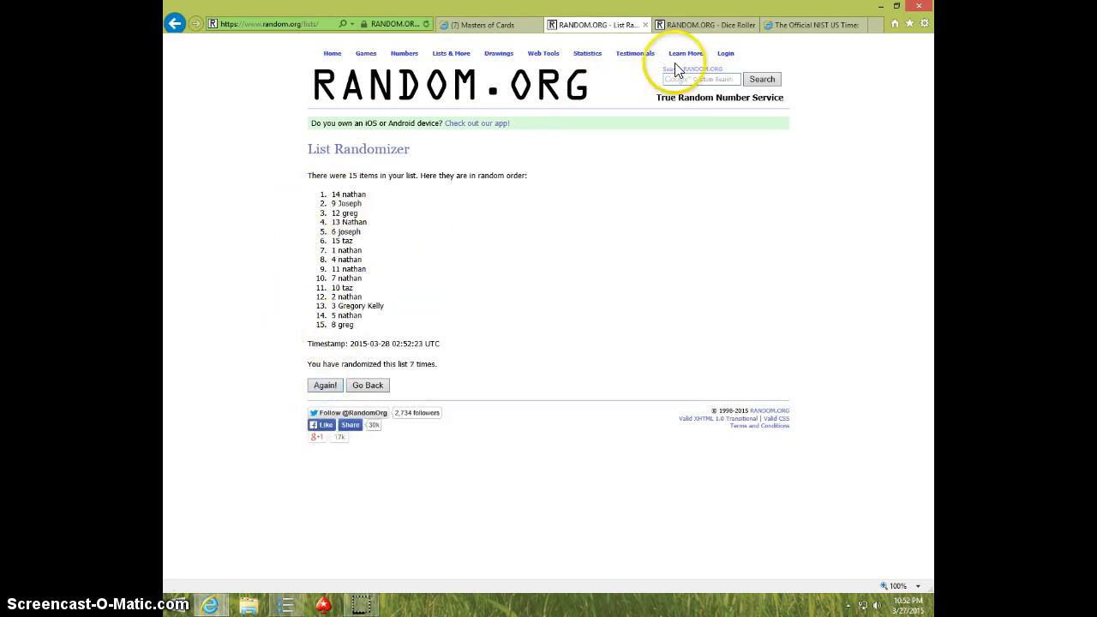
Step: Verify the dice roll and US time, confirm spot 15 taz on top, and return to the Facebook post
{"action": "left_click", "coordinate": [694, 24]}
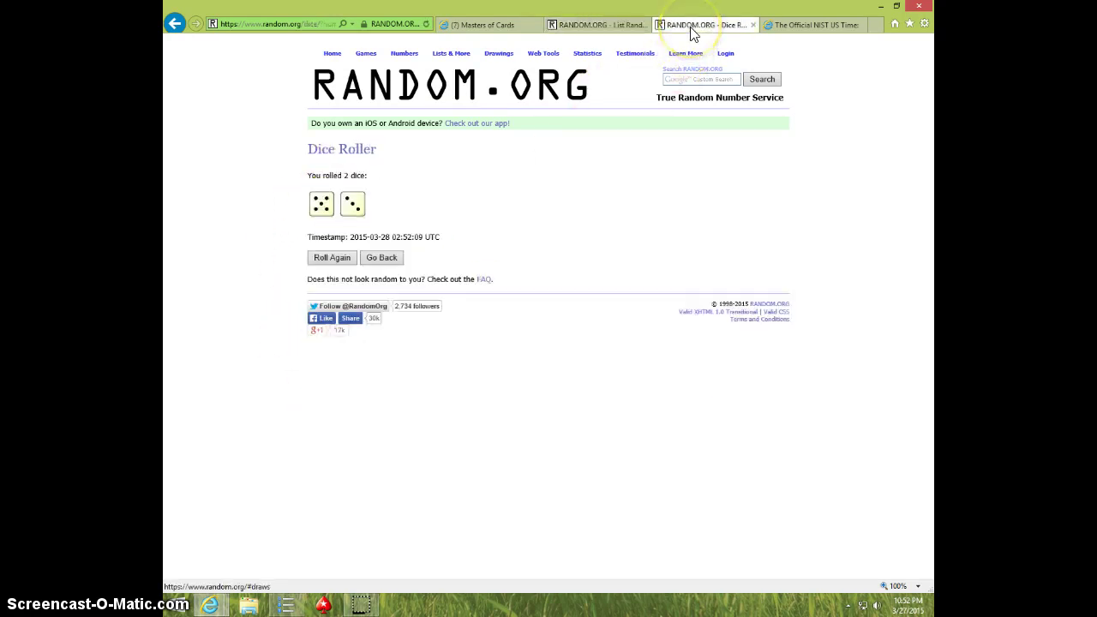
{"action": "left_click", "coordinate": [810, 24]}
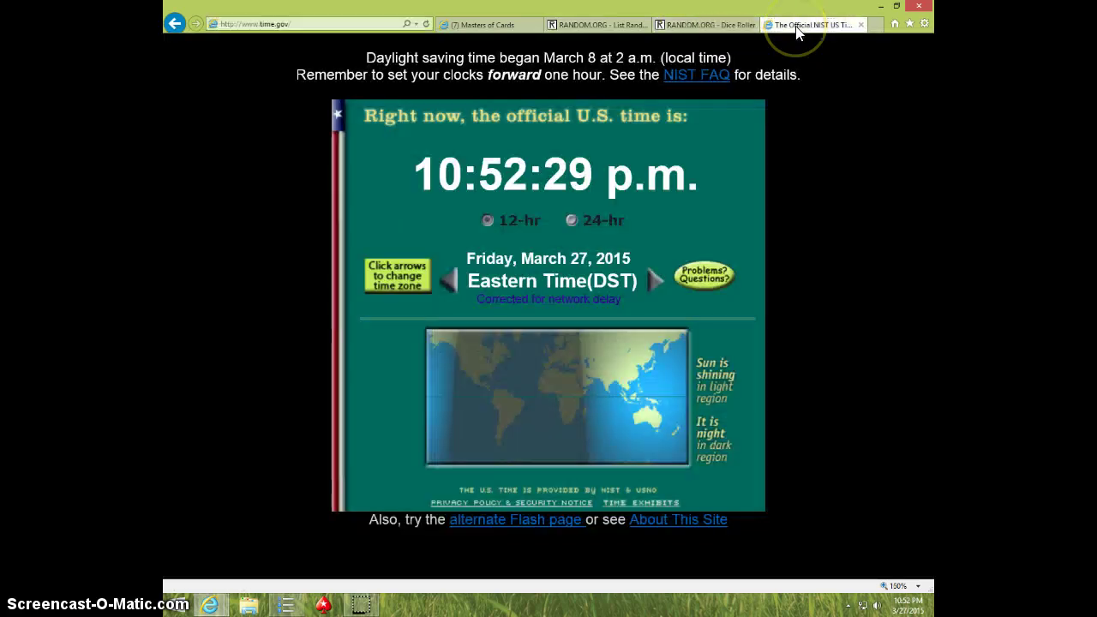
{"action": "left_click", "coordinate": [584, 29]}
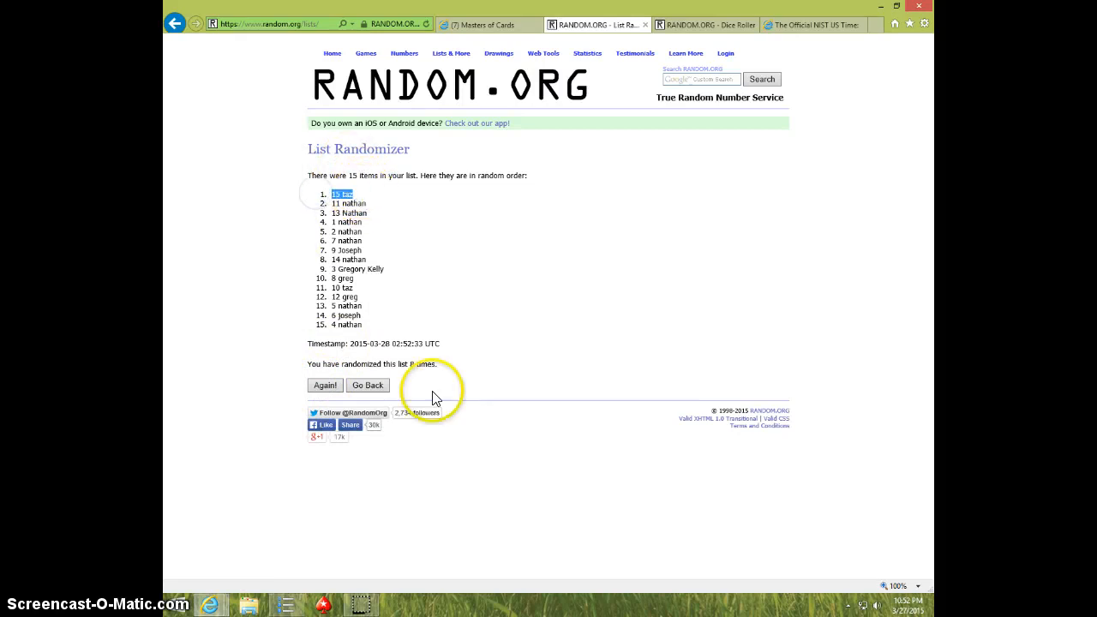
{"action": "left_click", "coordinate": [689, 26]}
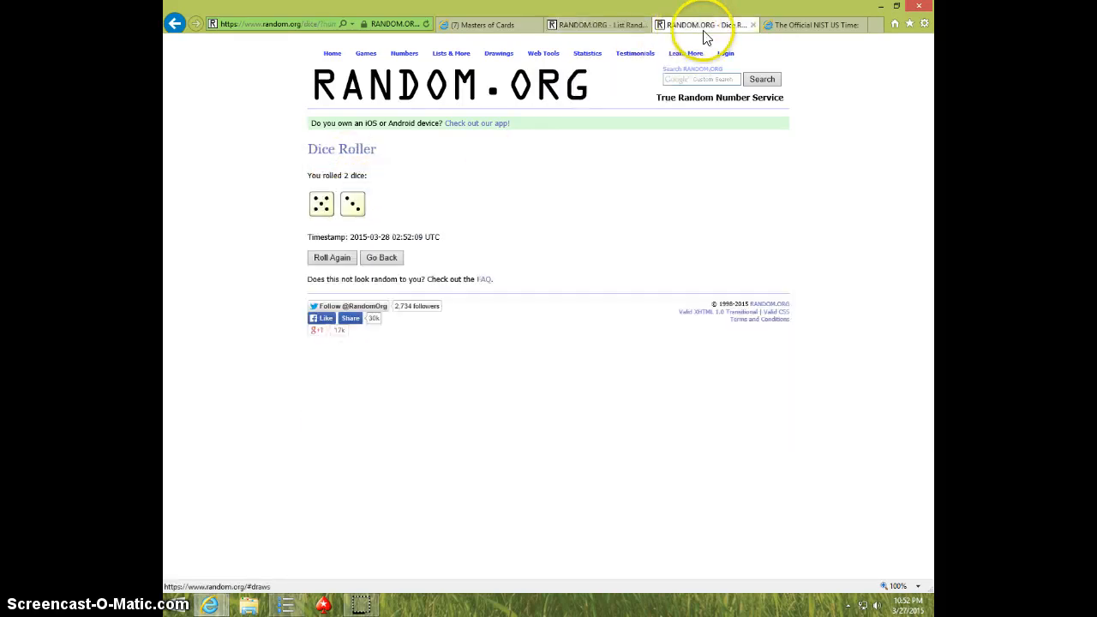
{"action": "left_click", "coordinate": [801, 26]}
{"action": "left_click", "coordinate": [596, 24]}
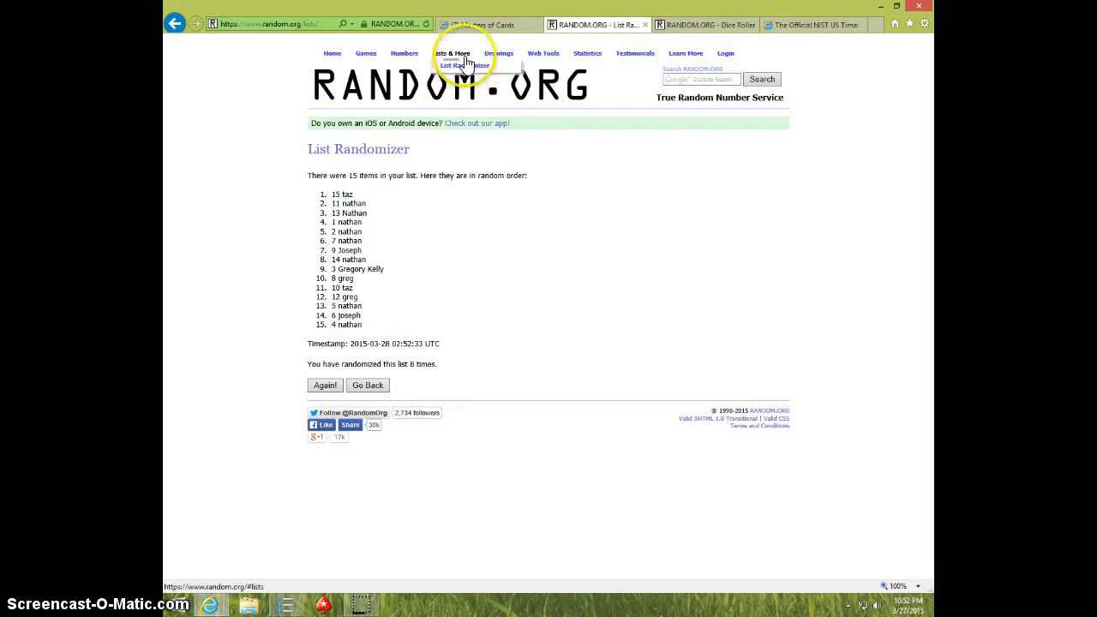
{"action": "left_click", "coordinate": [480, 24]}
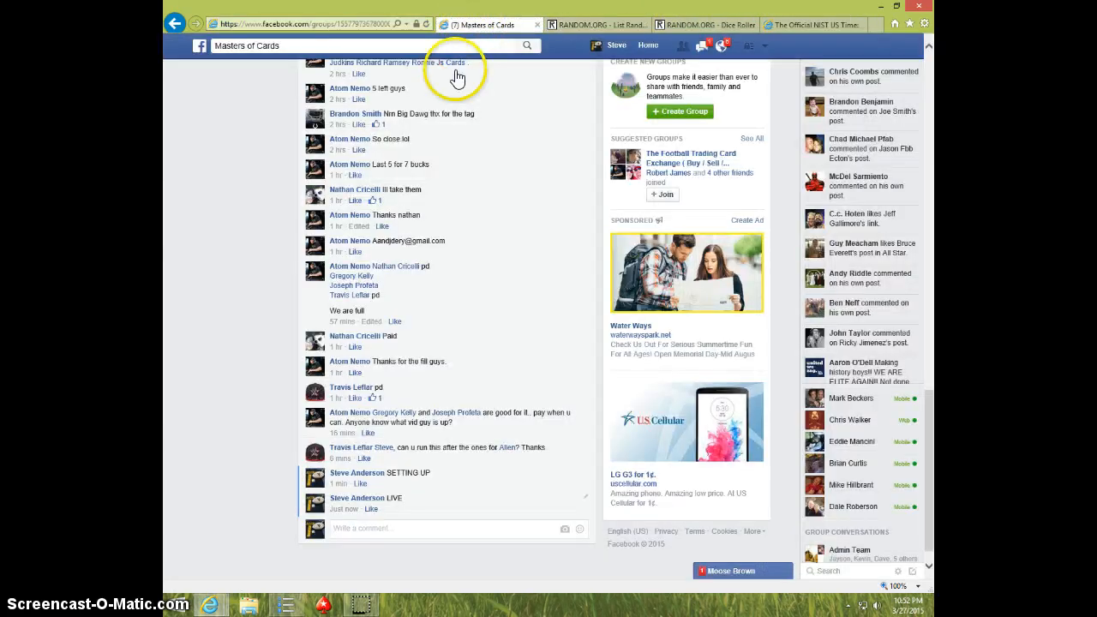
{"action": "scroll", "coordinate": [469, 364], "scroll_direction": "up", "scroll_amount": 5}
{"action": "scroll", "coordinate": [469, 364], "scroll_direction": "up", "scroll_amount": 5}
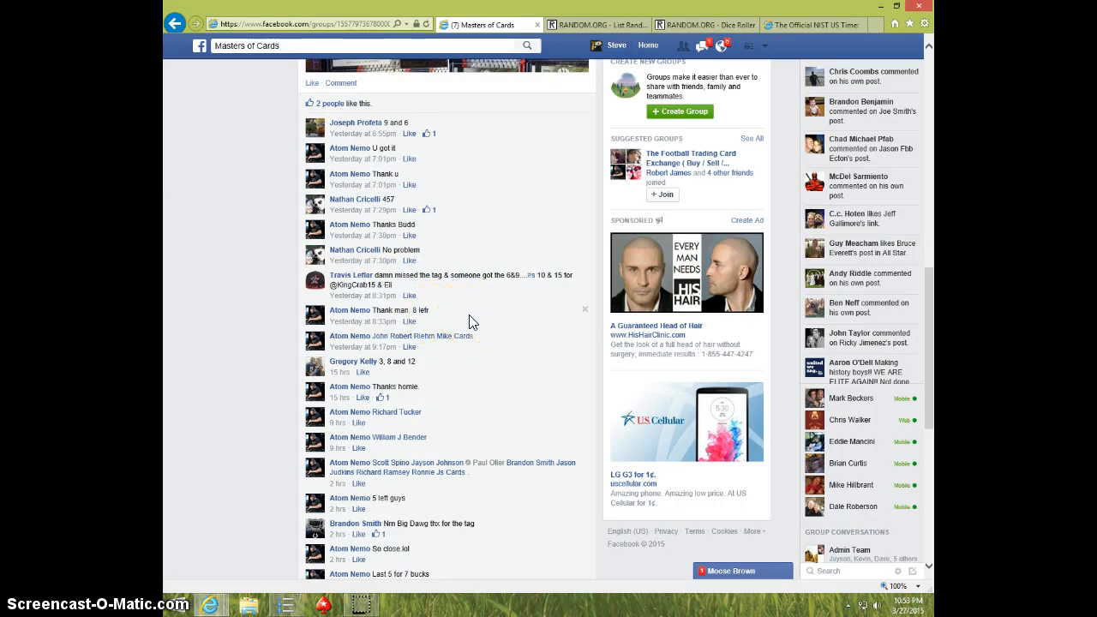
{"action": "scroll", "coordinate": [469, 321], "scroll_direction": "down", "scroll_amount": 5}
{"action": "scroll", "coordinate": [469, 321], "scroll_direction": "down", "scroll_amount": 3}
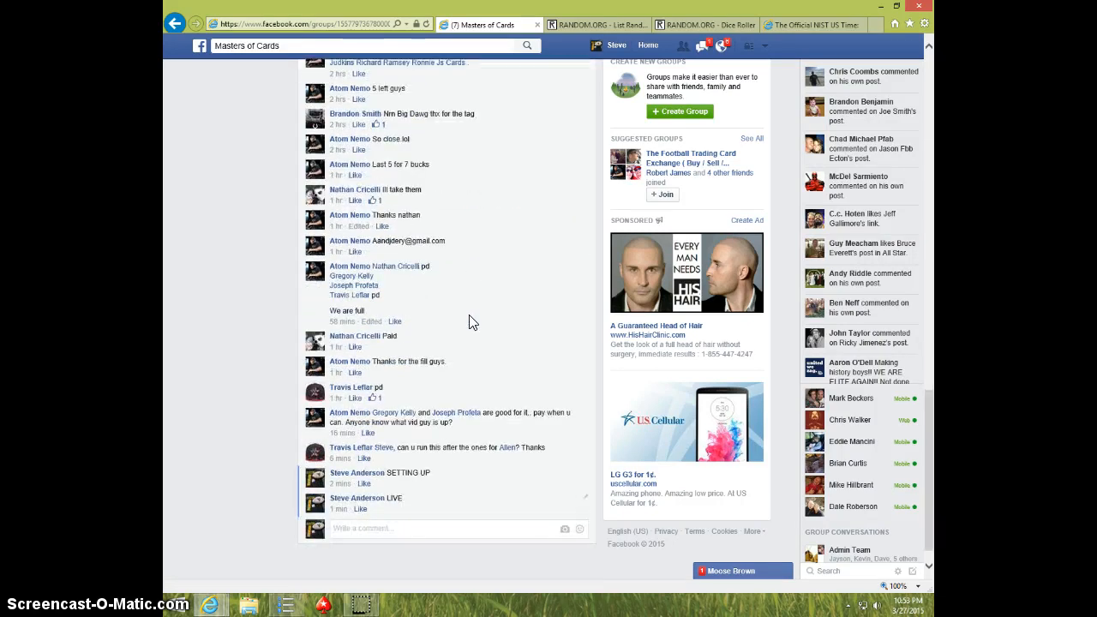
{"action": "scroll", "coordinate": [468, 321], "scroll_direction": "down", "scroll_amount": 1}
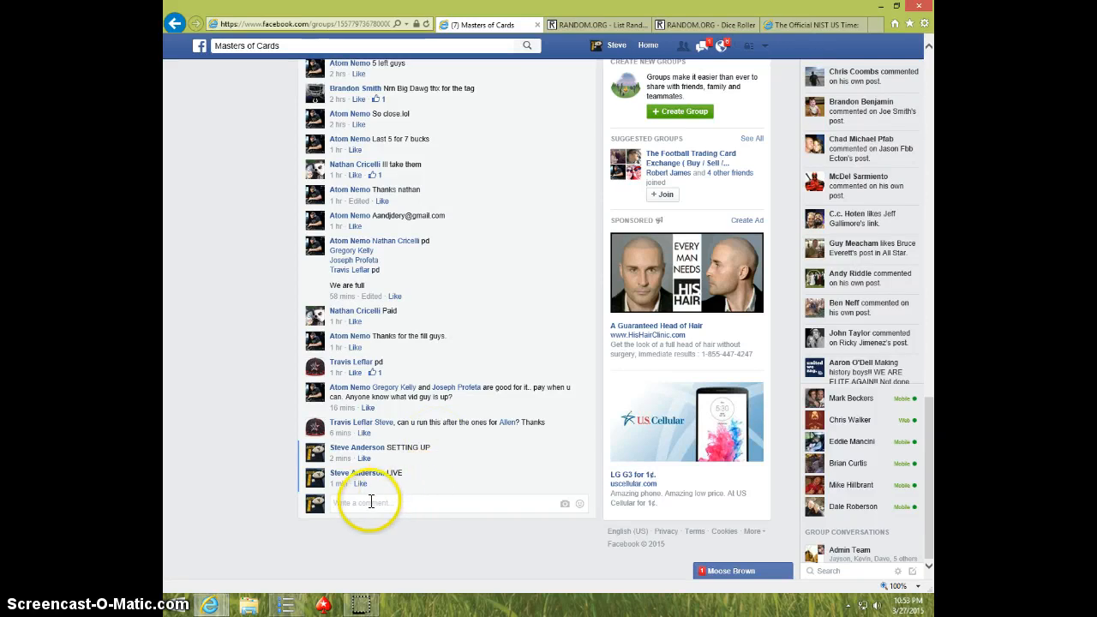
{"action": "type", "text": "DONE"}
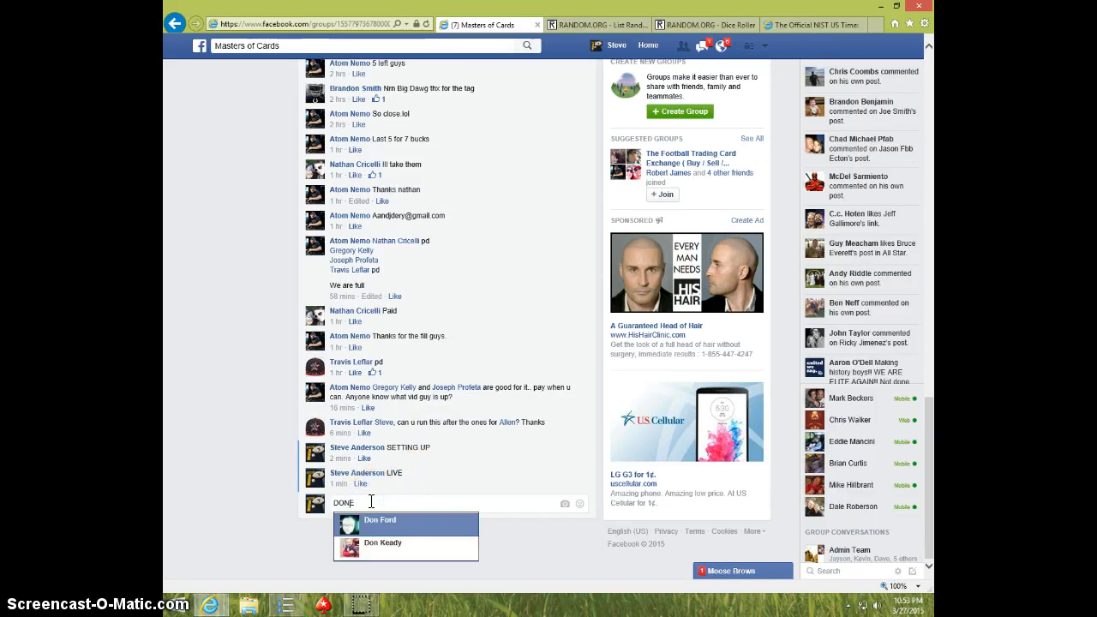
Step: Post the 'DONE' comment beneath LIVE, check time.gov, and return to the group thread
{"action": "key", "text": "Return"}
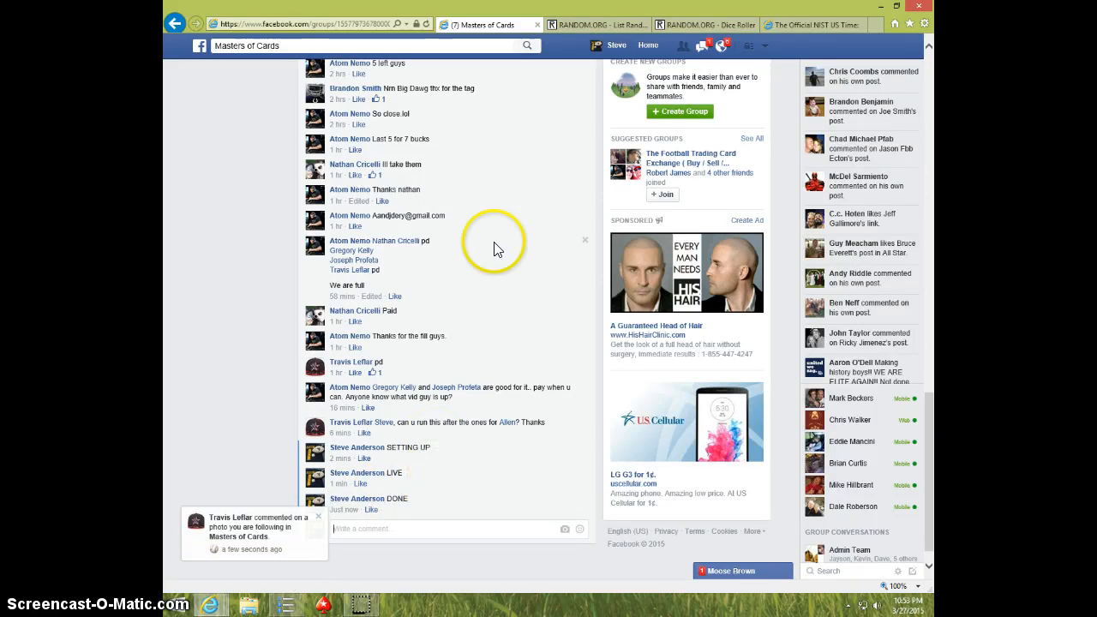
{"action": "left_click", "coordinate": [801, 24]}
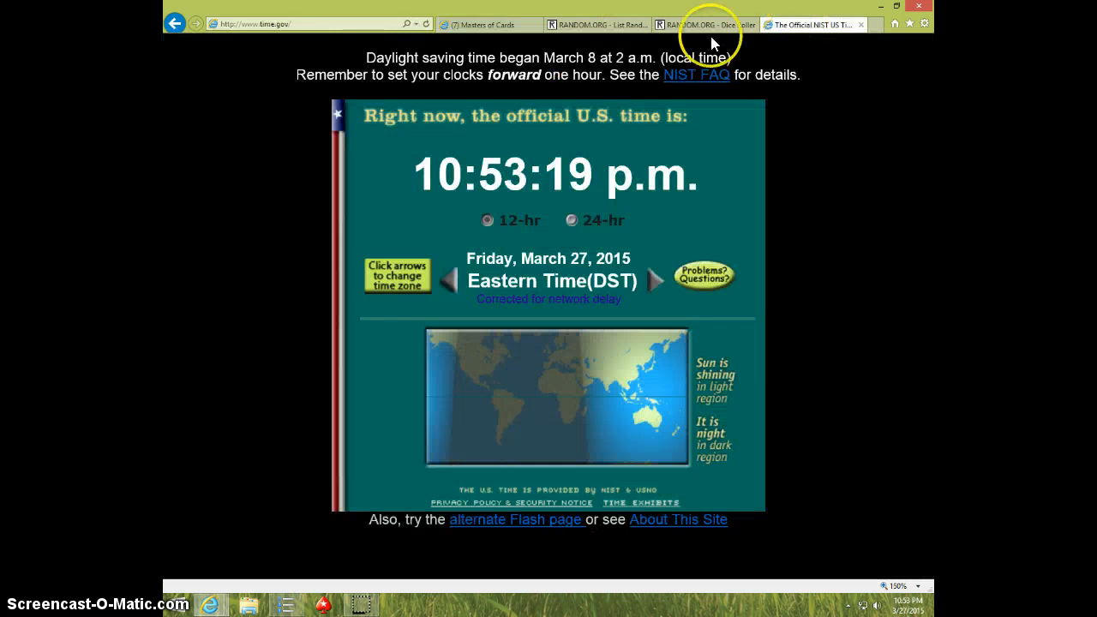
{"action": "left_click", "coordinate": [489, 24]}
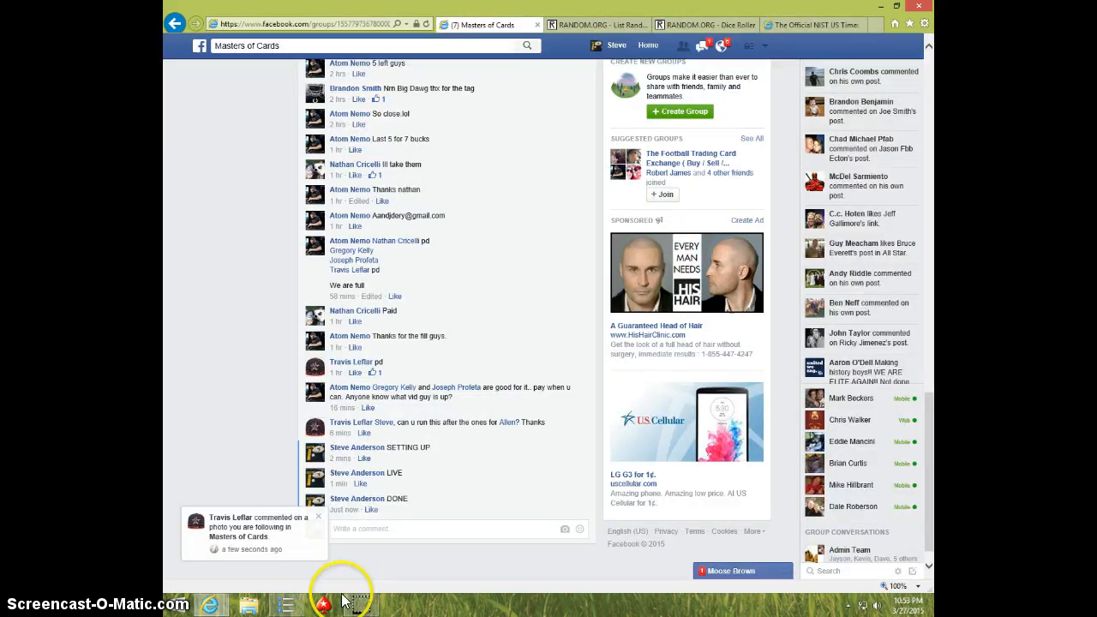